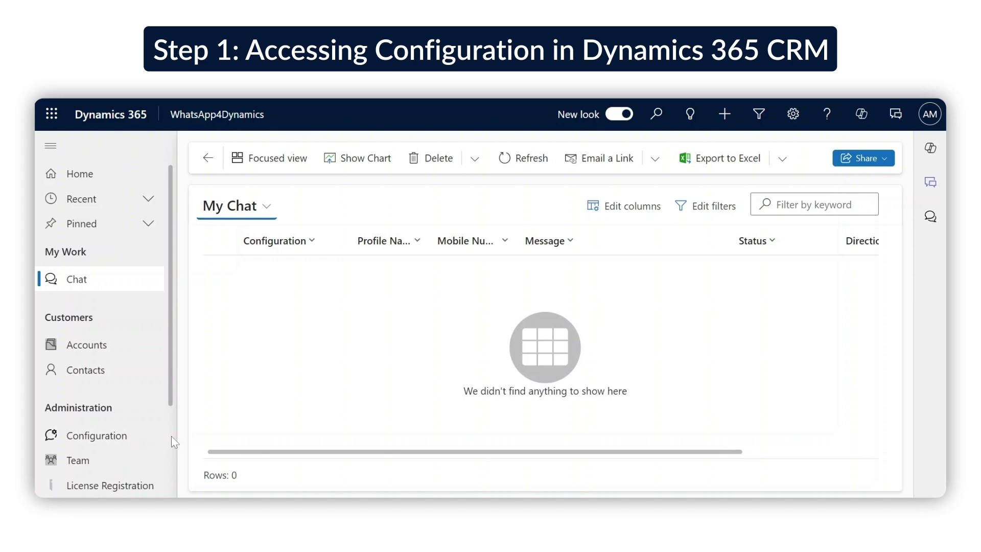
Step: Start a new configuration record and name it 'Twilio Configuration'
{"action": "left_click", "coordinate": [145, 440]}
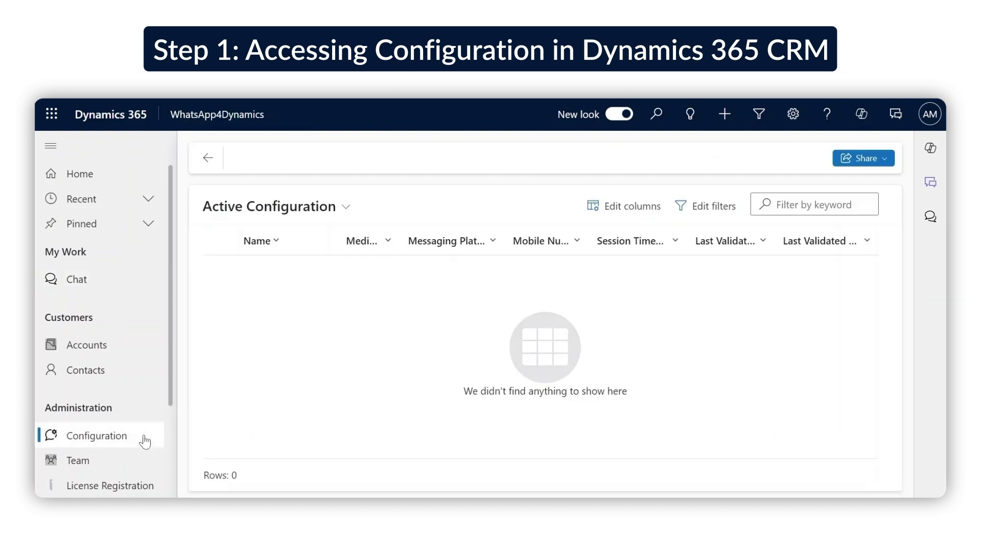
{"action": "left_click", "coordinate": [436, 163]}
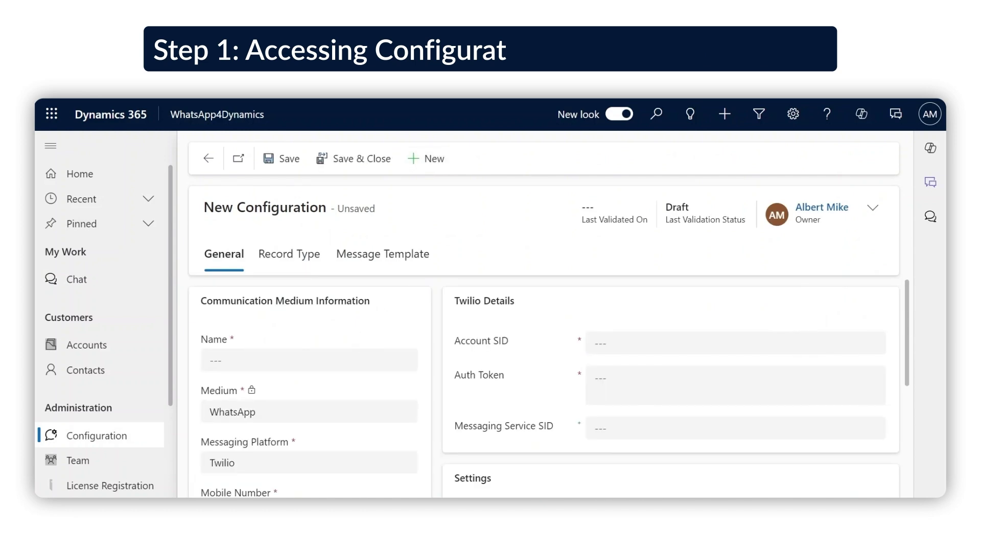
{"action": "left_click", "coordinate": [309, 359]}
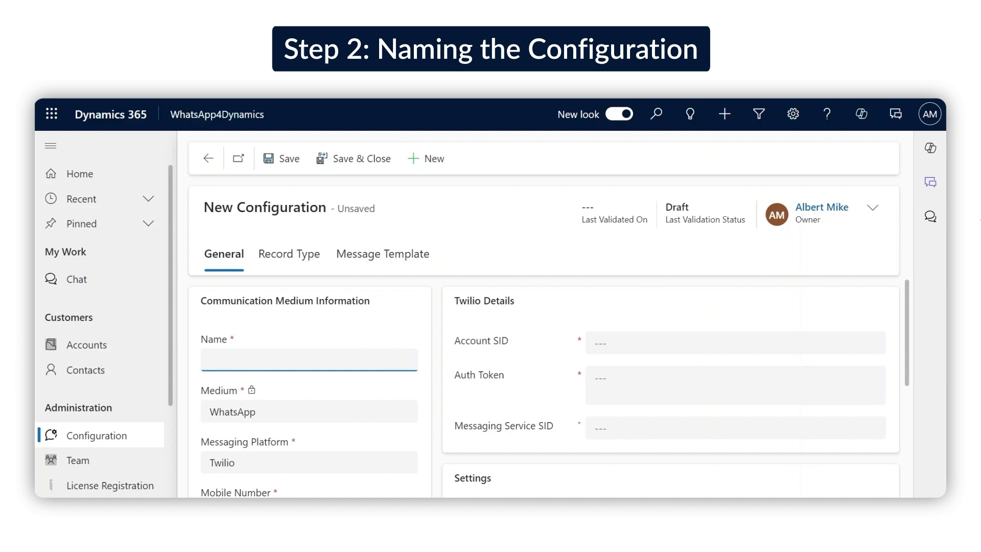
{"action": "type", "text": "Twilio Configuration"}
{"action": "left_click", "coordinate": [431, 333]}
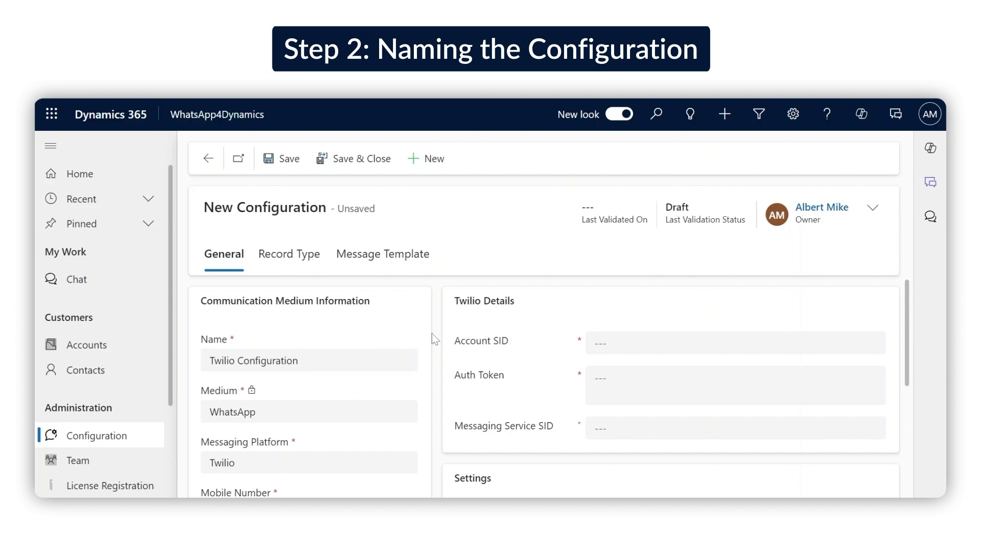
Step: Confirm Twilio as the configuration's Messaging Platform in the dropdown
{"action": "scroll", "coordinate": [431, 333], "scroll_direction": "down", "scroll_amount": 2}
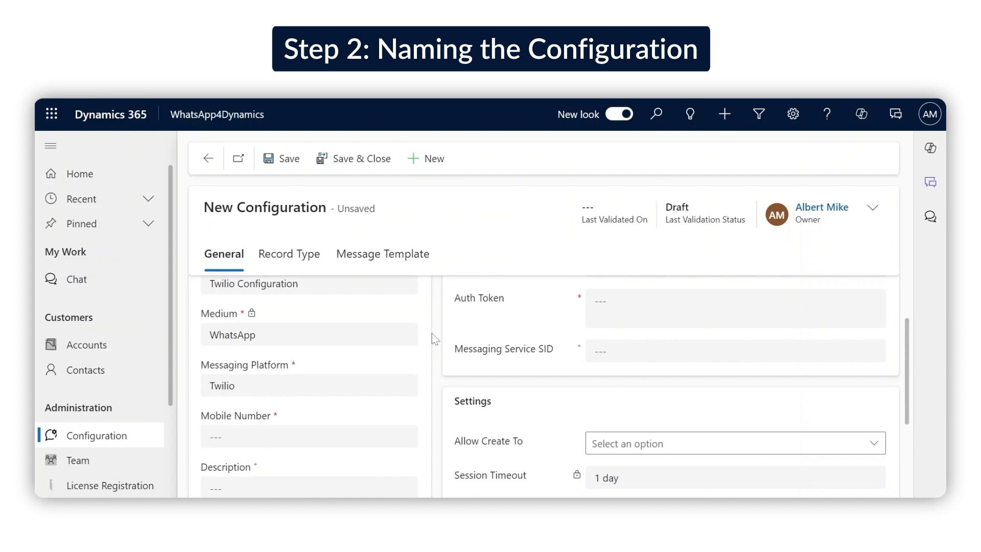
{"action": "left_click", "coordinate": [373, 390]}
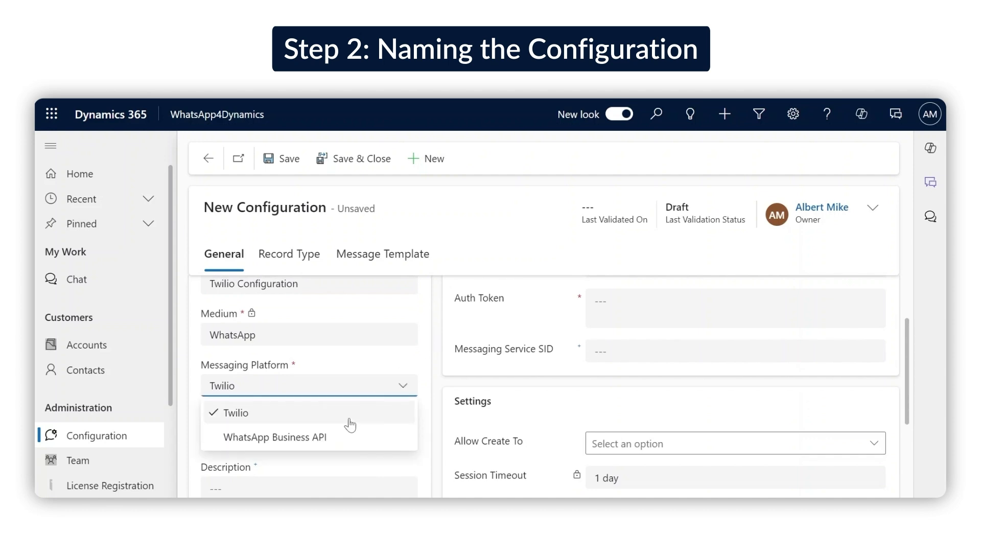
{"action": "left_click", "coordinate": [349, 418]}
{"action": "scroll", "coordinate": [428, 361], "scroll_direction": "up", "scroll_amount": 2}
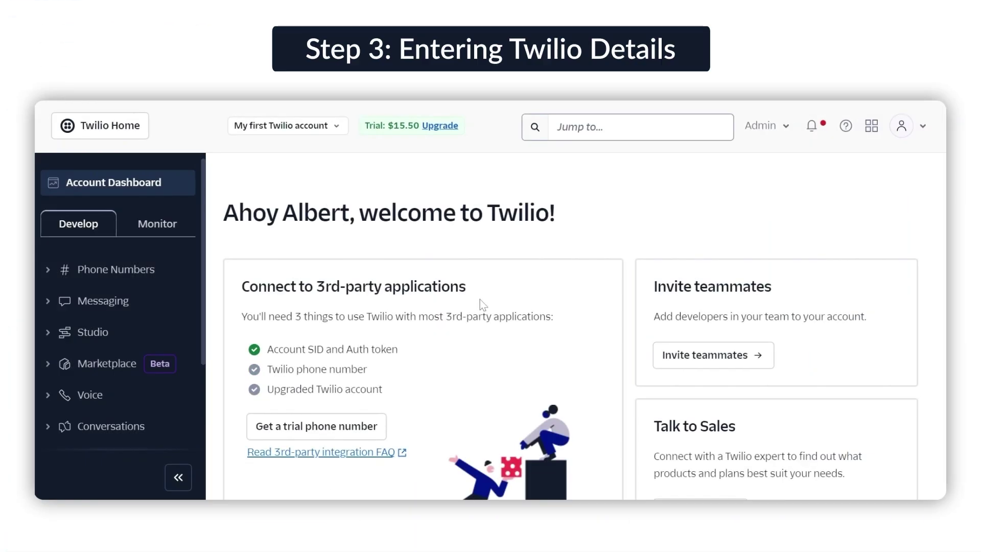
Step: Copy the Twilio Account SID and Auth Token into the Dynamics configuration fields
{"action": "scroll", "coordinate": [482, 304], "scroll_direction": "down", "scroll_amount": 6}
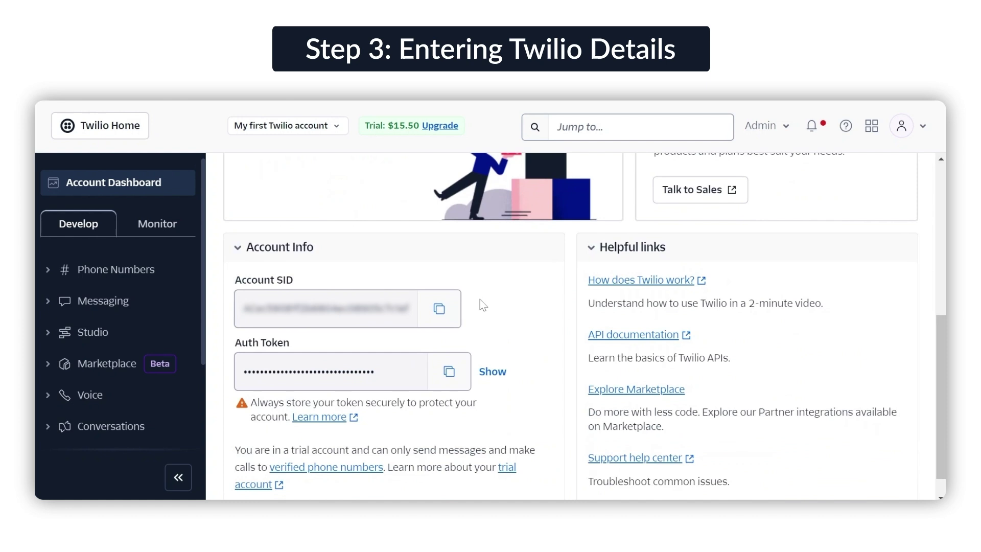
{"action": "left_click", "coordinate": [443, 313]}
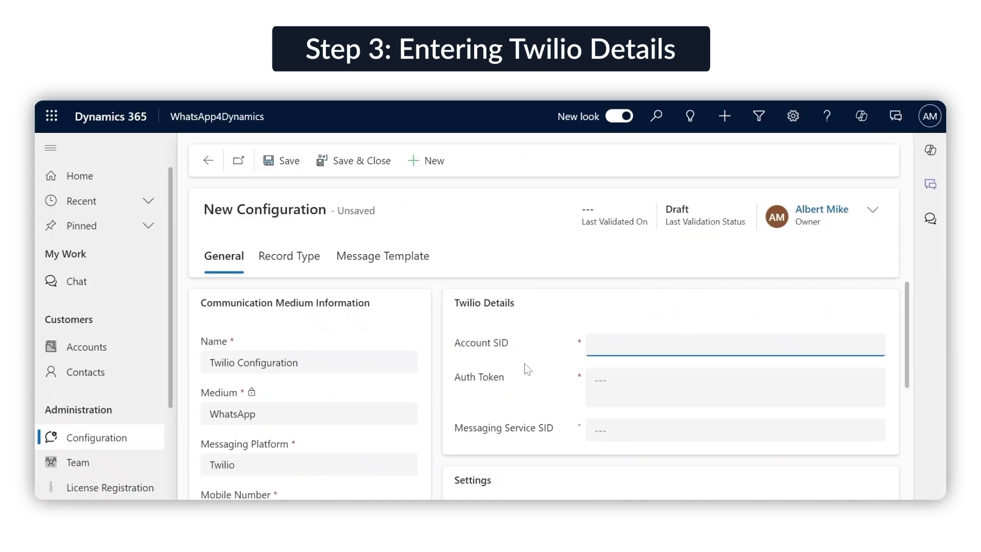
{"action": "key", "text": "ctrl+v"}
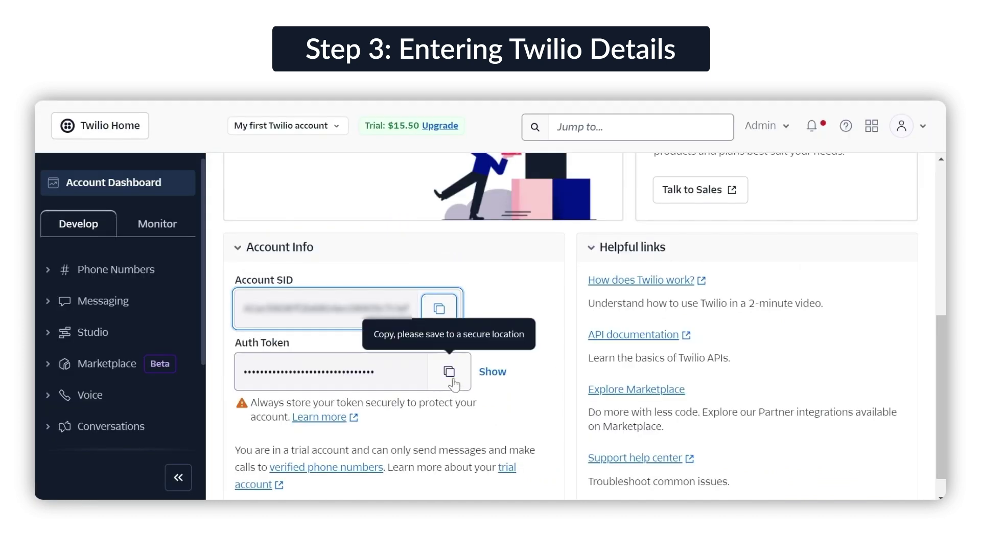
{"action": "left_click", "coordinate": [435, 364]}
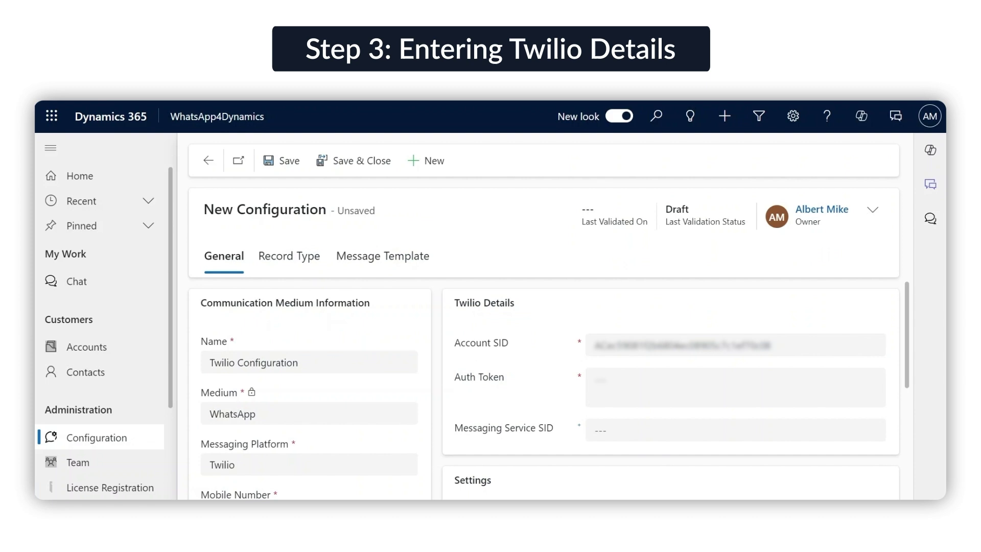
{"action": "left_click", "coordinate": [735, 380]}
{"action": "key", "text": "ctrl+v"}
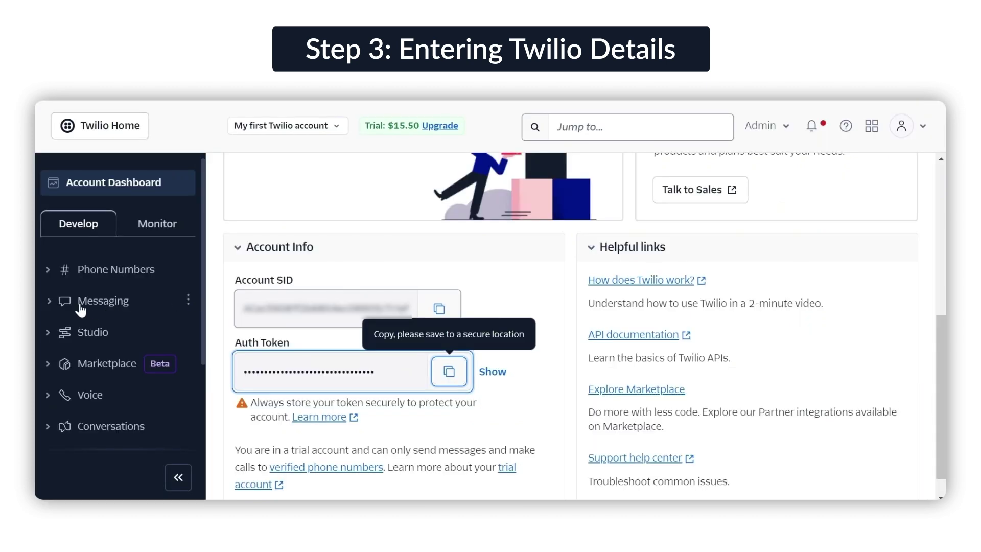
Step: Copy the WhatsApp sandbox number from Try it out into the Mobile Number field
{"action": "left_click", "coordinate": [51, 307]}
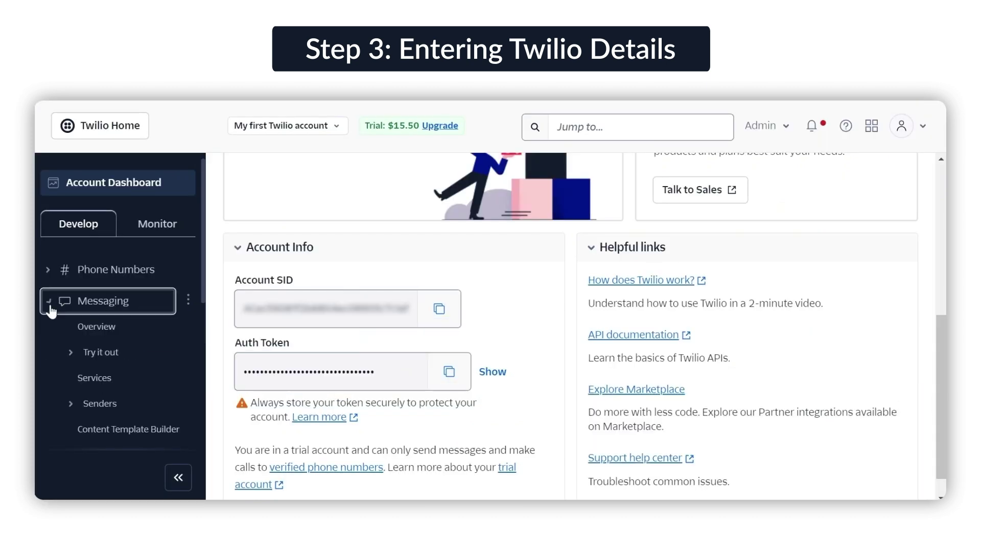
{"action": "left_click", "coordinate": [82, 357]}
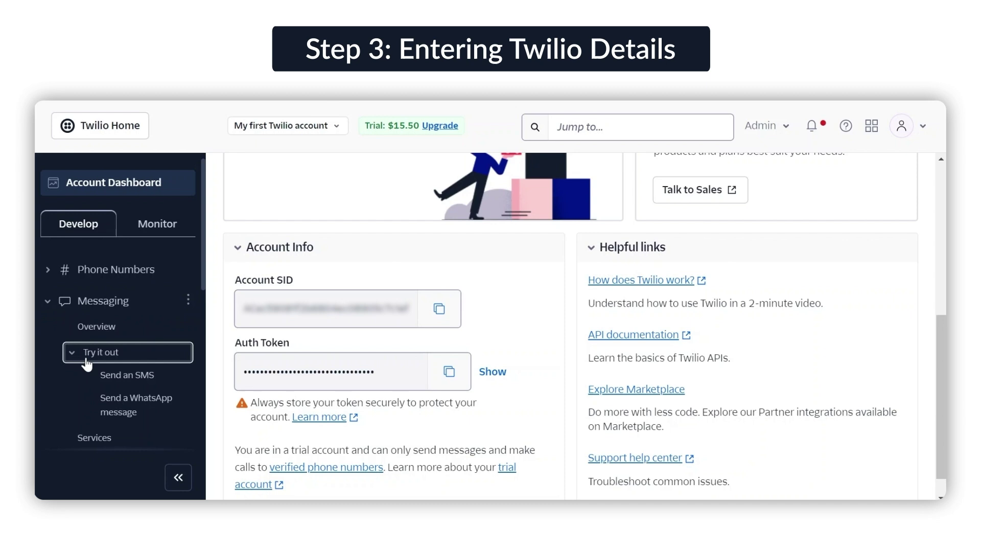
{"action": "left_click", "coordinate": [132, 419]}
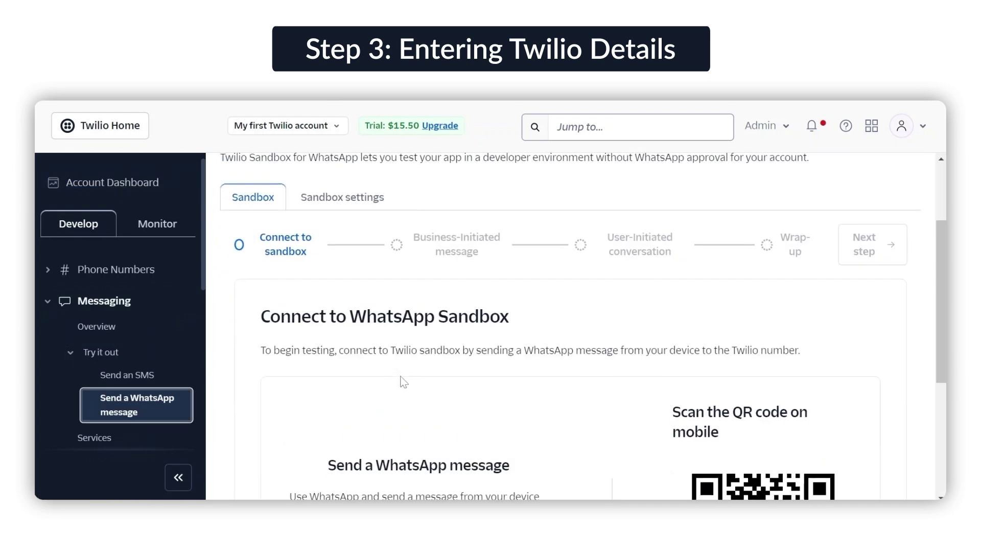
{"action": "scroll", "coordinate": [401, 381], "scroll_direction": "down", "scroll_amount": 3}
{"action": "left_click", "coordinate": [470, 346]}
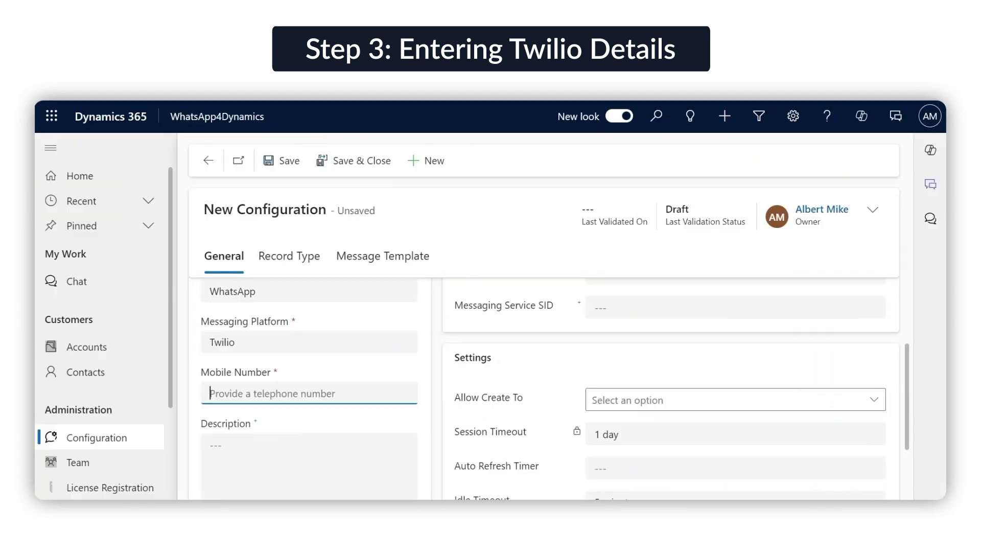
{"action": "key", "text": "ctrl+v"}
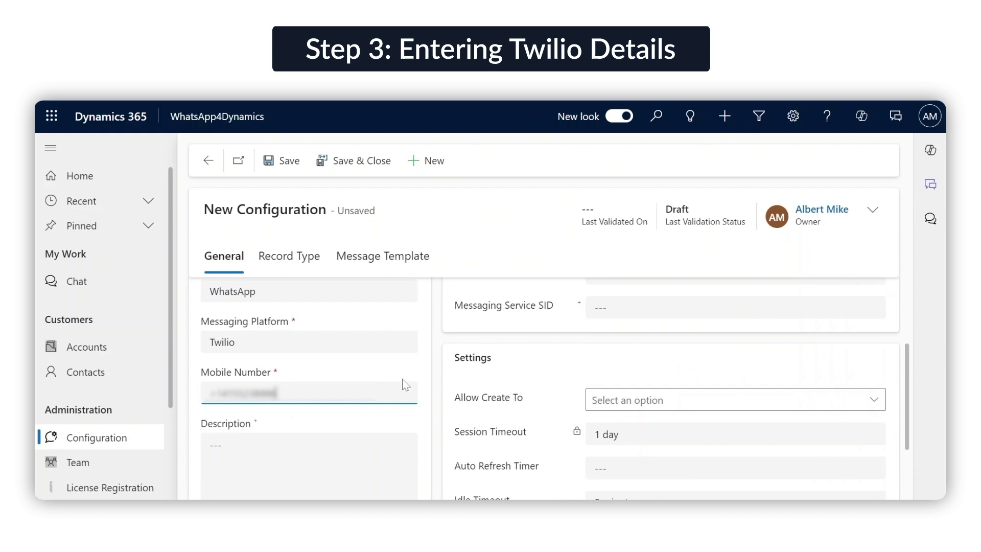
{"action": "left_click", "coordinate": [434, 370]}
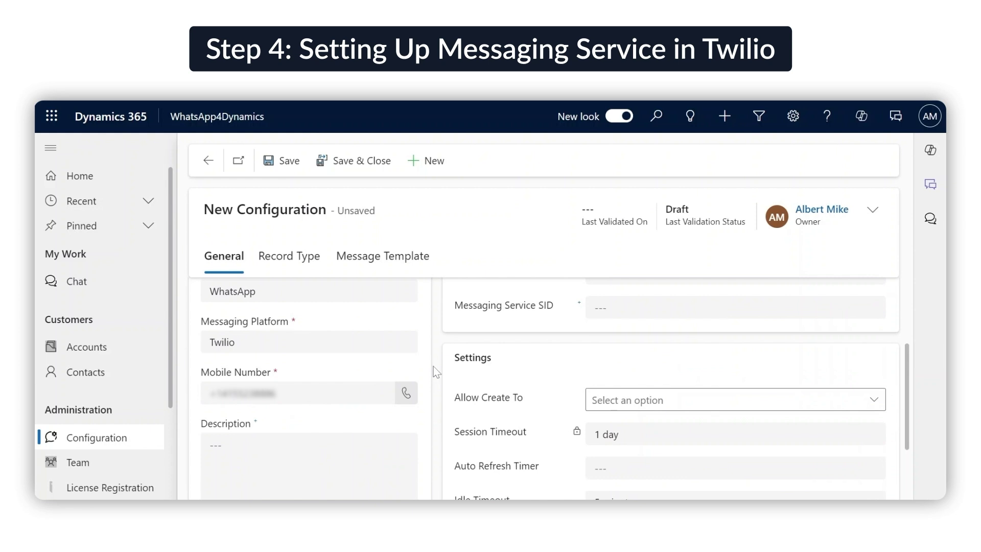
{"action": "scroll", "coordinate": [435, 370], "scroll_direction": "up", "scroll_amount": 2}
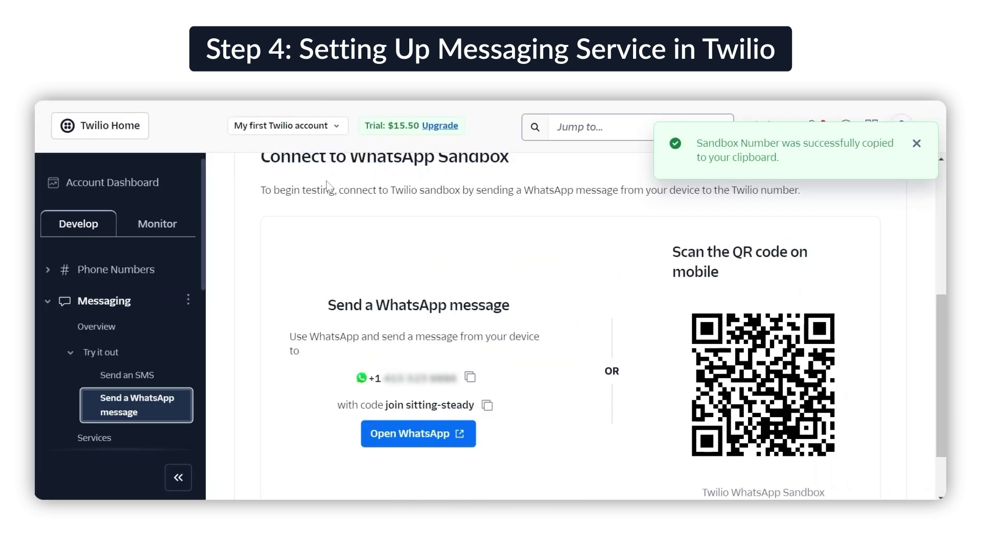
Step: Create a Twilio messaging service named 'Twilio Messaging Configuration'
{"action": "left_click", "coordinate": [100, 438]}
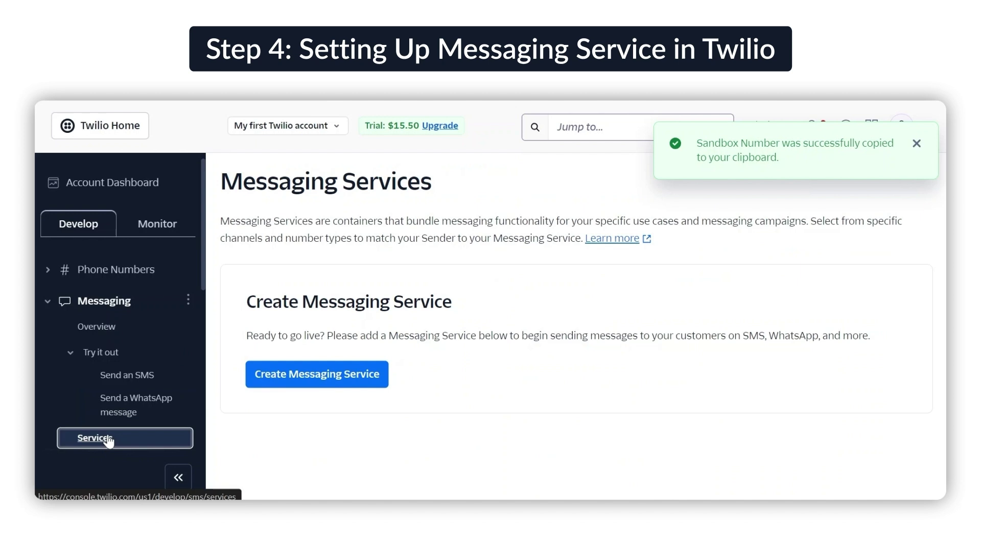
{"action": "left_click", "coordinate": [377, 384]}
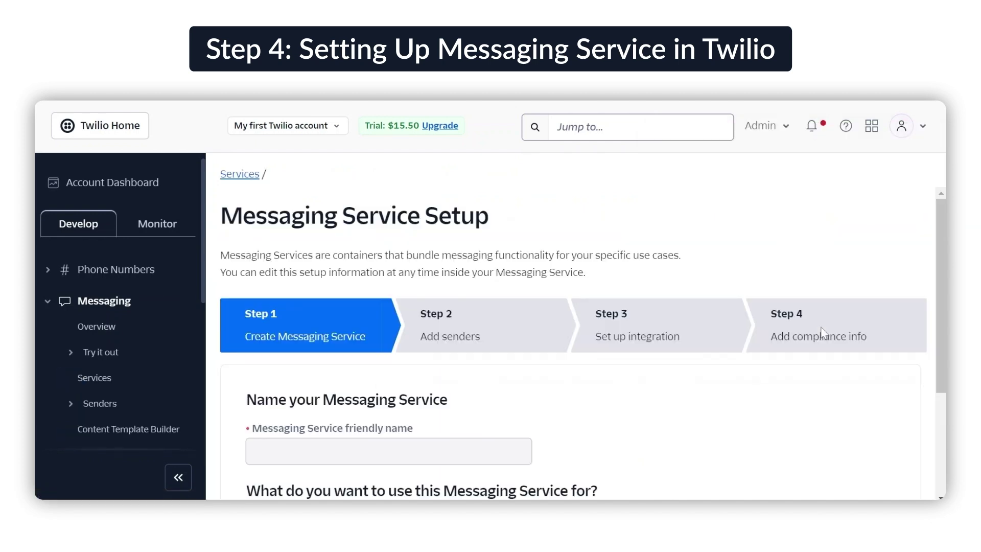
{"action": "scroll", "coordinate": [658, 253], "scroll_direction": "down", "scroll_amount": 3}
{"action": "left_click", "coordinate": [510, 299]}
{"action": "type", "text": "Twilio Me"}
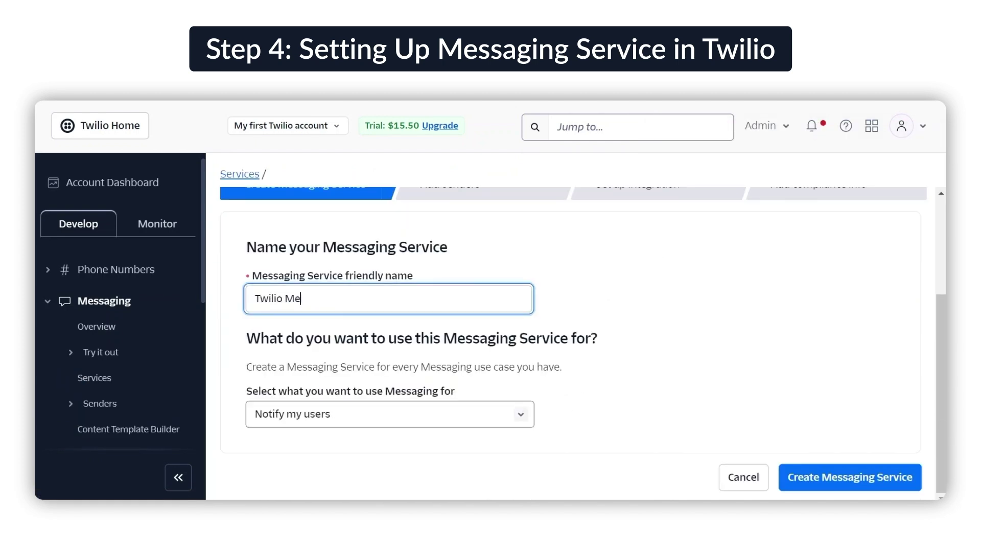
{"action": "type", "text": "ssaging Configuration"}
{"action": "left_click", "coordinate": [700, 366]}
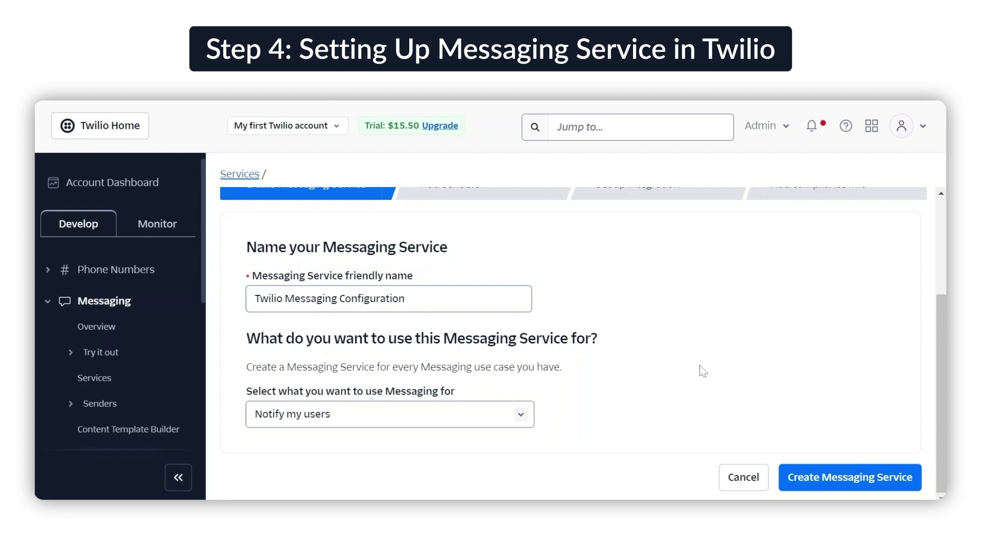
{"action": "left_click", "coordinate": [839, 482]}
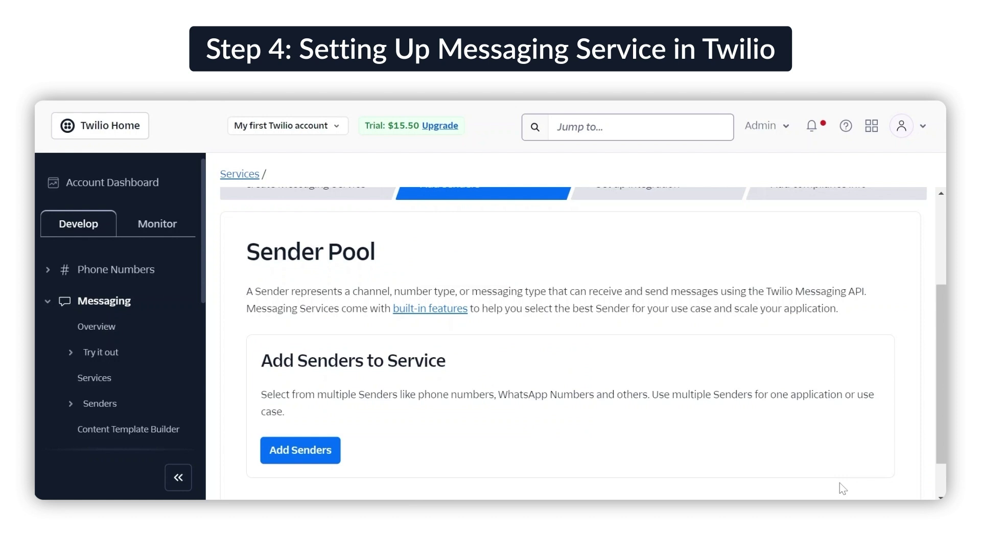
Step: In the integration step, set incoming messages to send a webhook
{"action": "scroll", "coordinate": [839, 482], "scroll_direction": "down", "scroll_amount": 3}
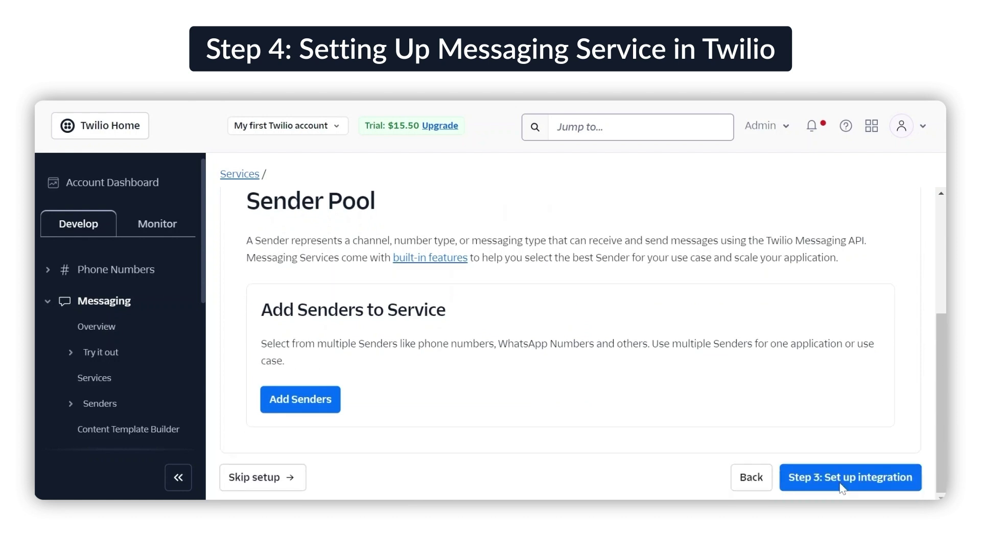
{"action": "left_click", "coordinate": [839, 482]}
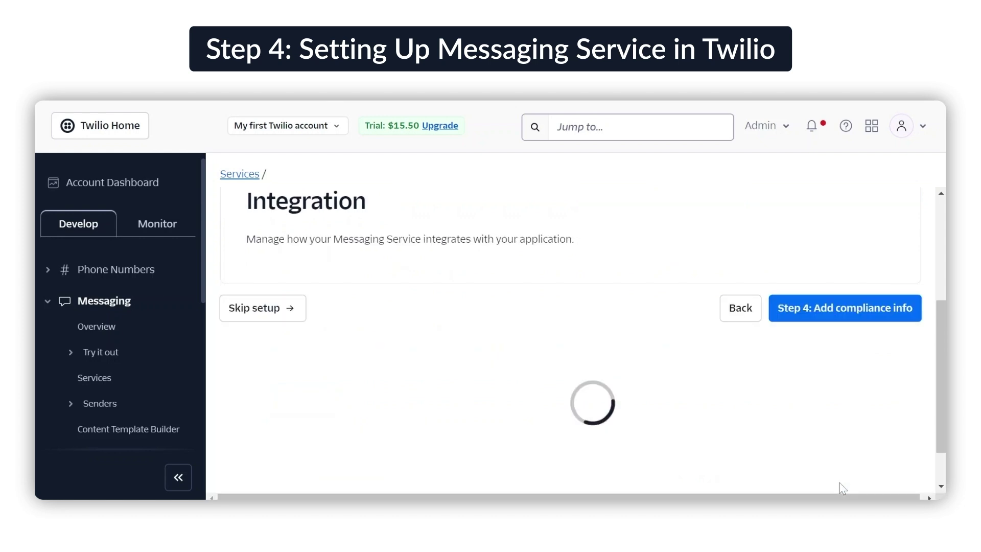
{"action": "scroll", "coordinate": [520, 285], "scroll_direction": "down", "scroll_amount": 1}
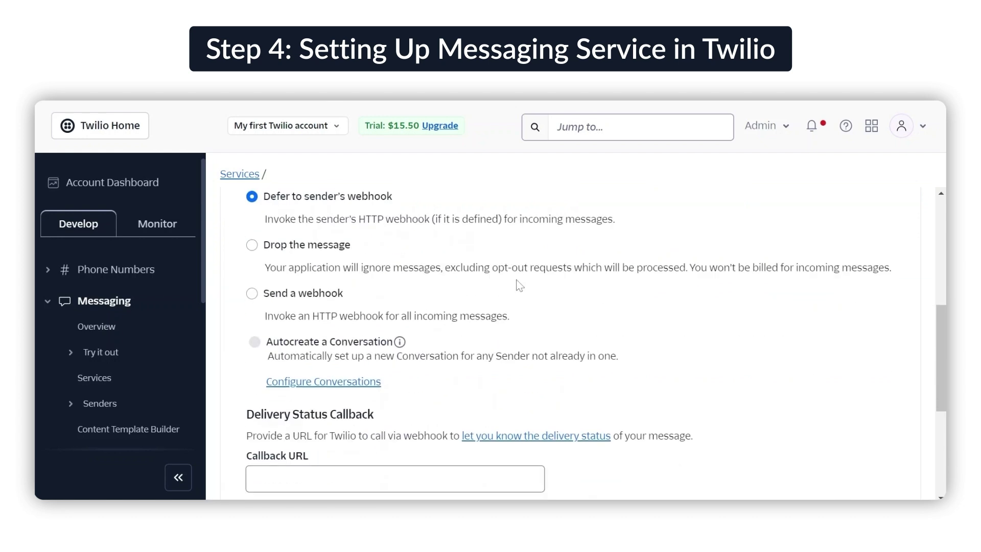
{"action": "left_click", "coordinate": [252, 294]}
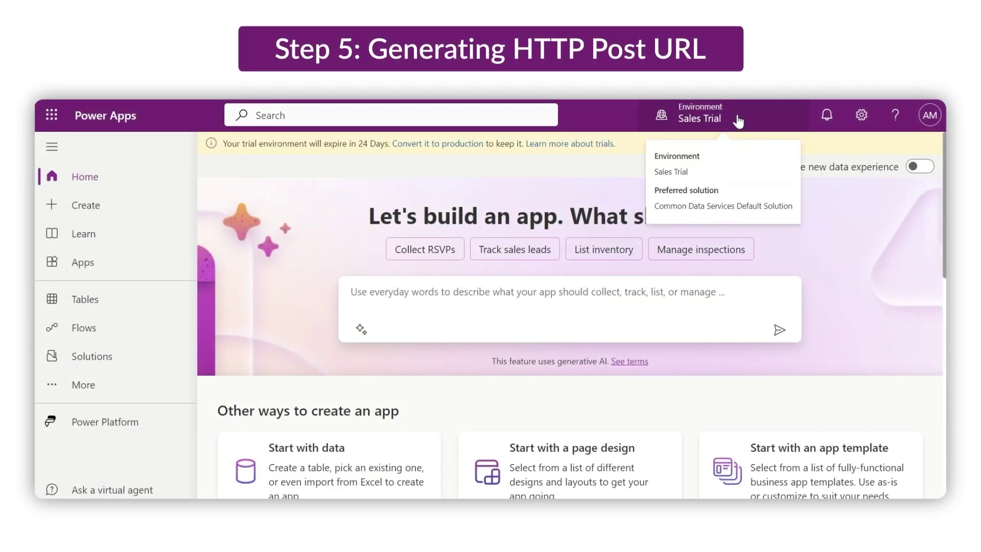
Step: Switch to the Sales Trial environment and select the WhatsApp4Dynamics Real-time Chat Logging flow
{"action": "left_click", "coordinate": [738, 121]}
{"action": "mouse_move", "coordinate": [758, 338]}
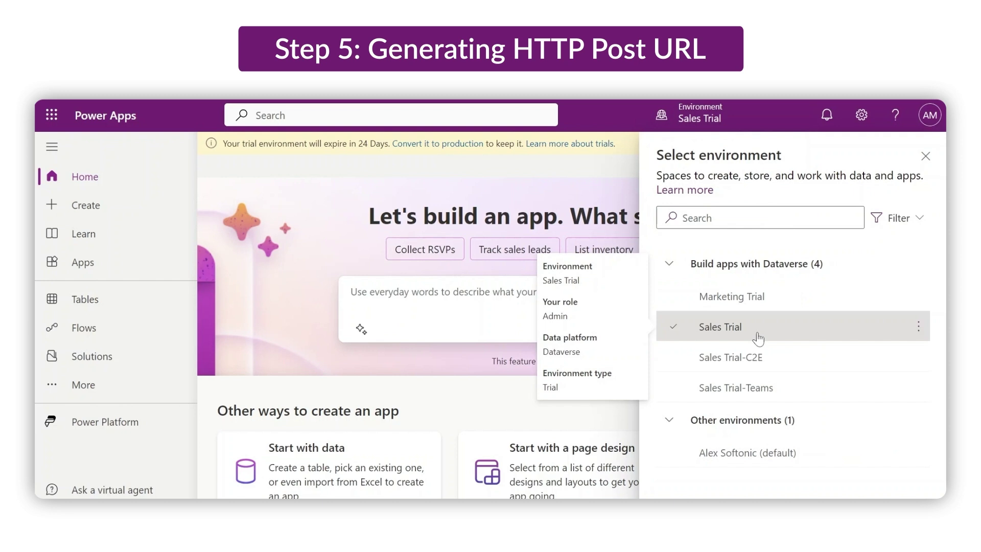
{"action": "left_click", "coordinate": [758, 338]}
{"action": "left_click", "coordinate": [97, 329]}
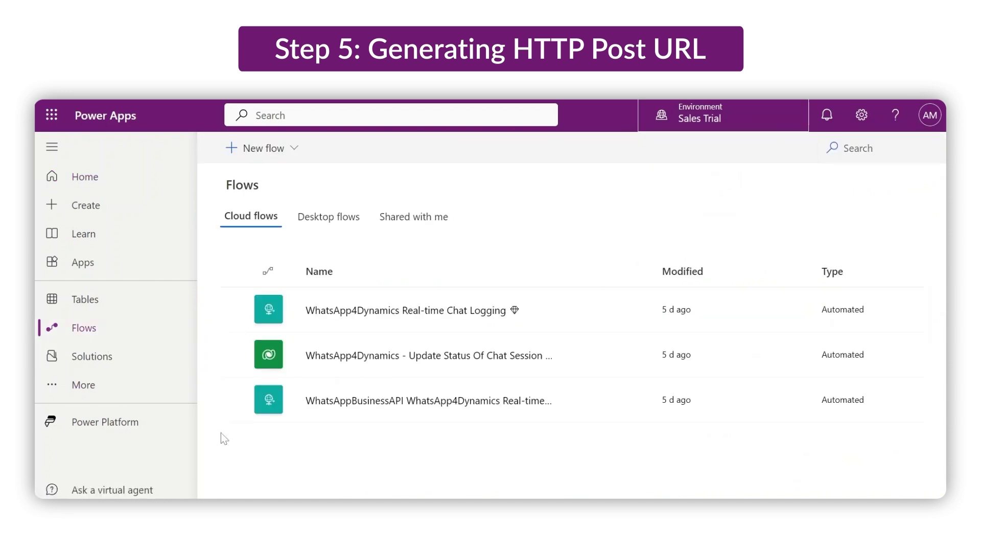
{"action": "left_click", "coordinate": [237, 309]}
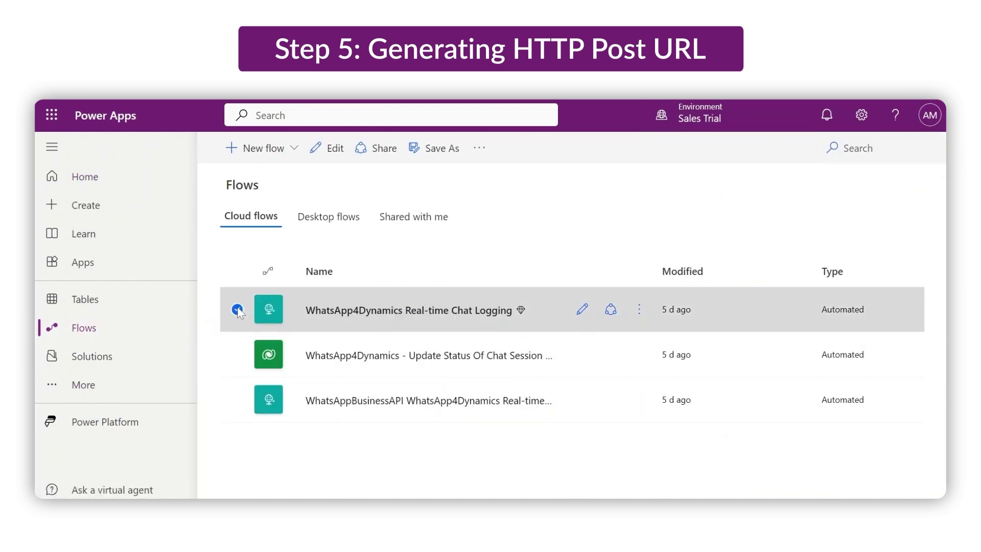
Step: Edit and save the flow, then copy its generated HTTP POST URL
{"action": "left_click", "coordinate": [329, 153]}
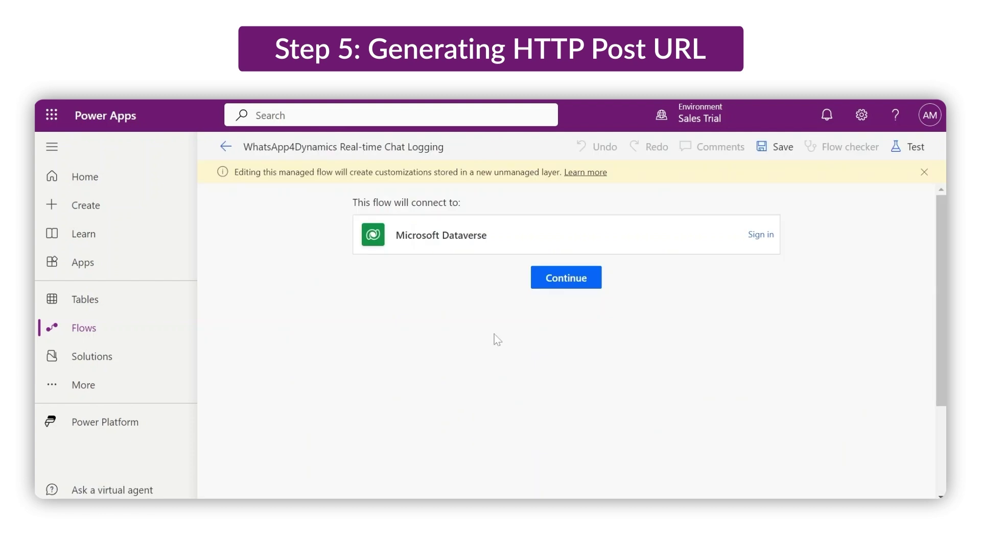
{"action": "left_click", "coordinate": [587, 279]}
{"action": "left_click", "coordinate": [608, 215]}
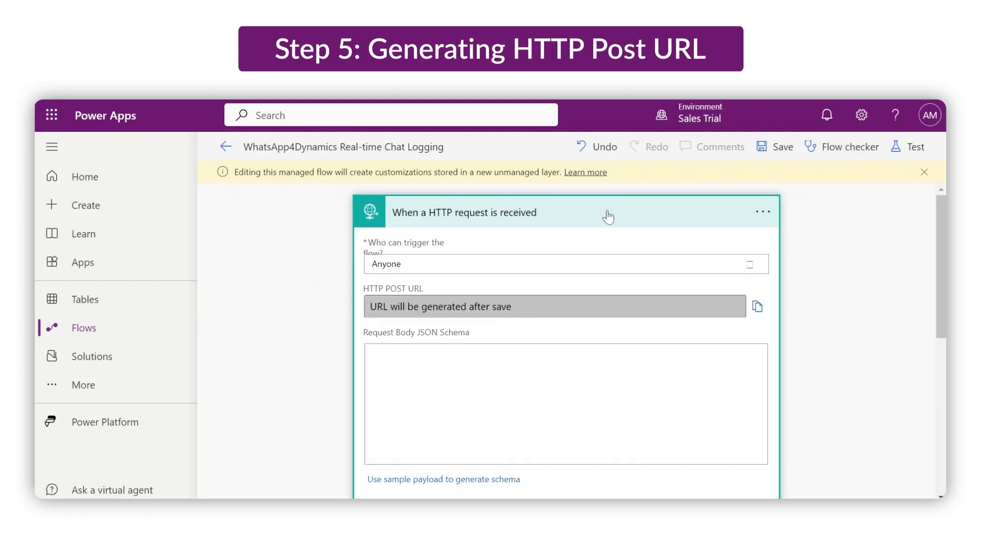
{"action": "left_click", "coordinate": [779, 146]}
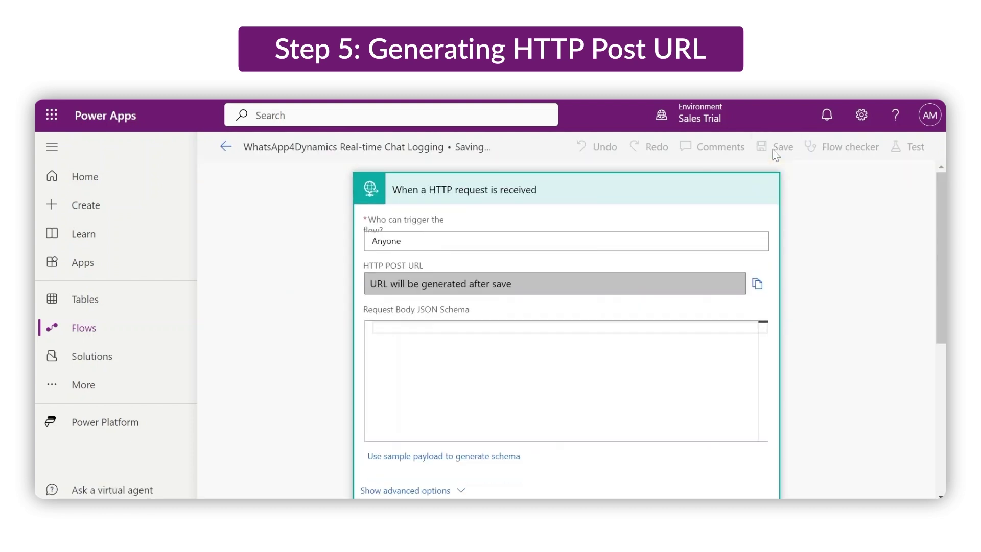
{"action": "left_click", "coordinate": [756, 285]}
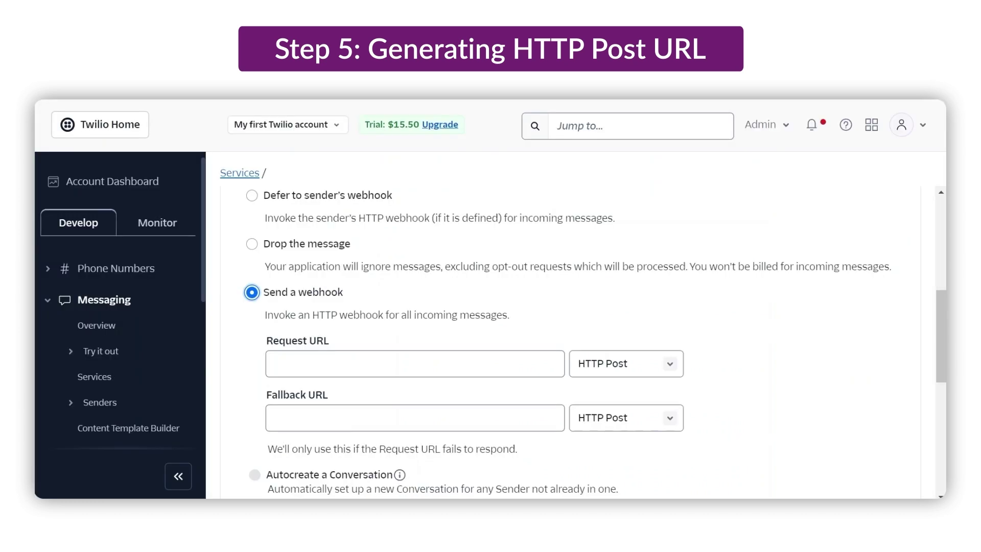
Step: Paste the flow URL into the Request, Fallback and Callback URL fields
{"action": "left_click", "coordinate": [372, 363]}
{"action": "key", "text": "ctrl+v"}
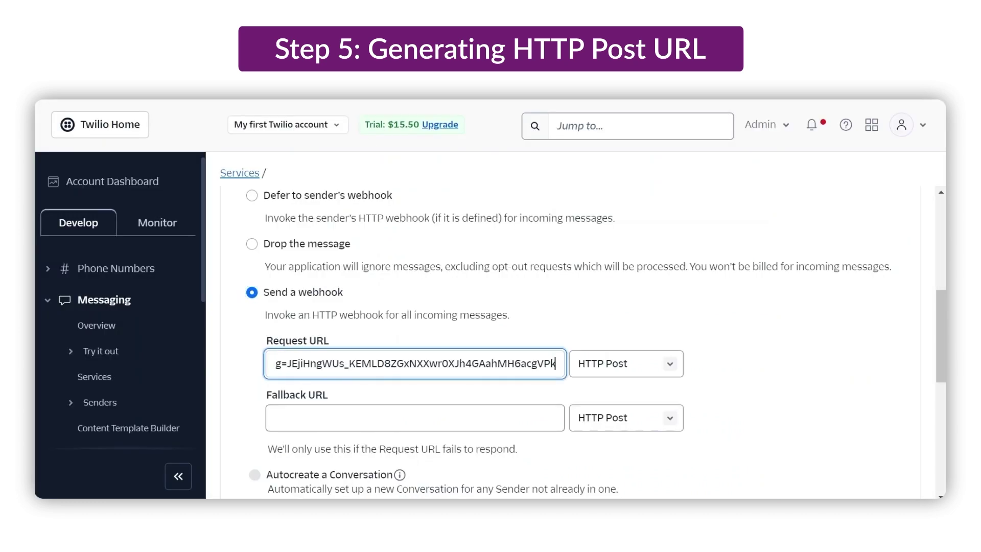
{"action": "left_click", "coordinate": [415, 417]}
{"action": "key", "text": "ctrl+v"}
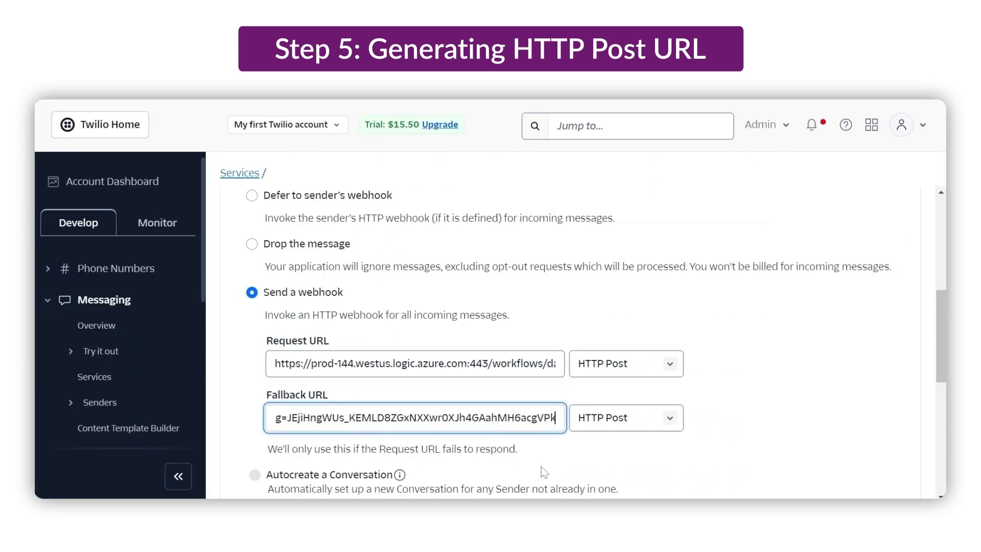
{"action": "scroll", "coordinate": [542, 472], "scroll_direction": "down", "scroll_amount": 2}
{"action": "scroll", "coordinate": [542, 472], "scroll_direction": "down", "scroll_amount": 3}
{"action": "left_click", "coordinate": [388, 352]}
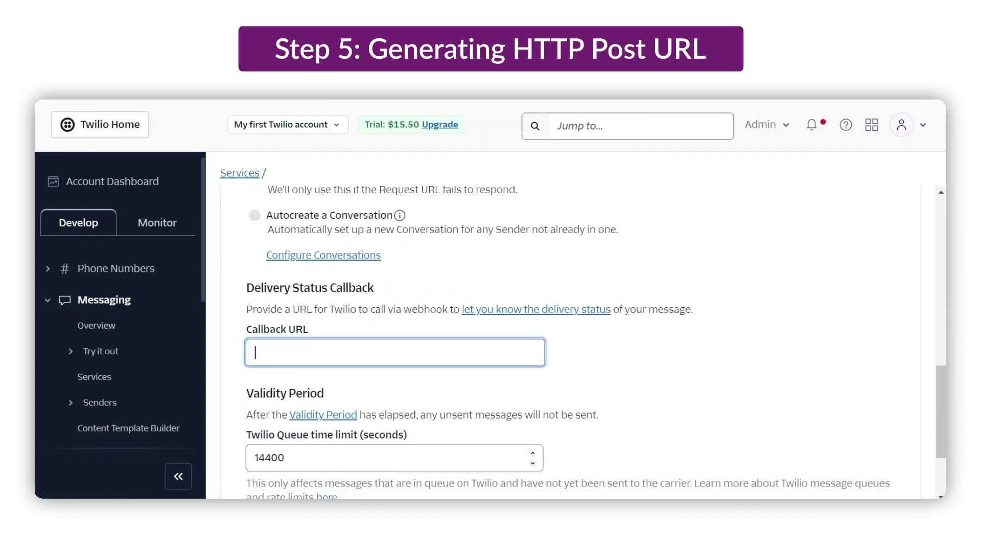
{"action": "key", "text": "ctrl+v"}
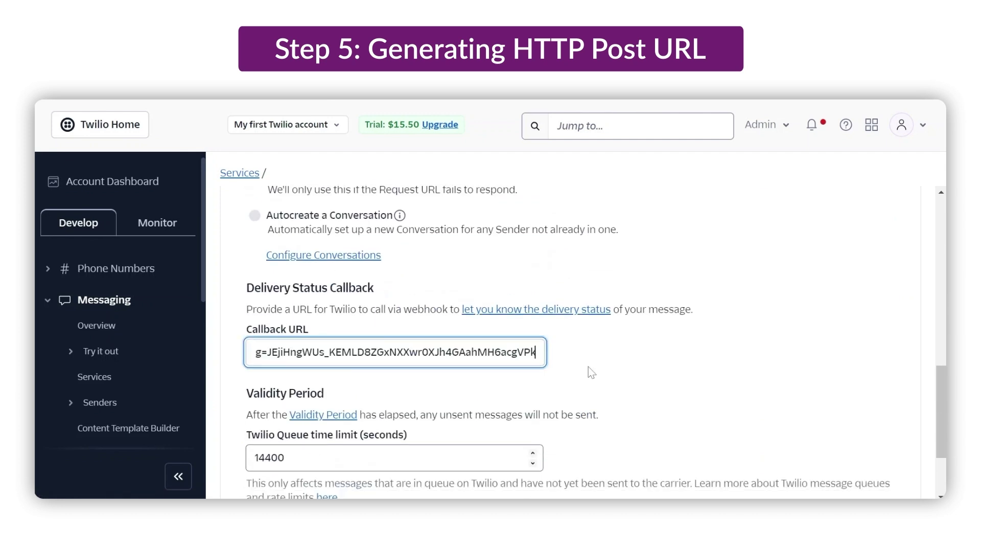
{"action": "scroll", "coordinate": [582, 366], "scroll_direction": "down", "scroll_amount": 2}
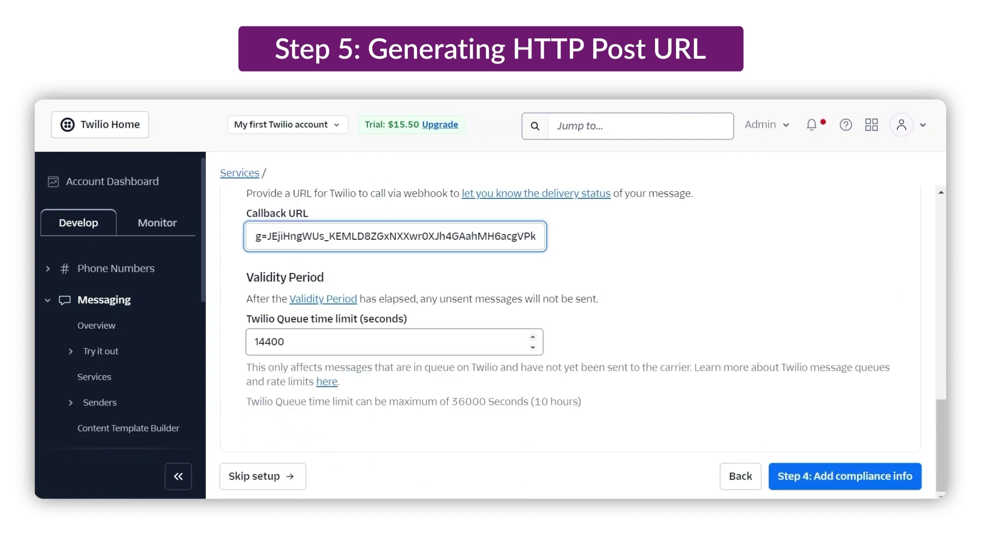
Step: Complete the messaging service setup and select its service SID from the list
{"action": "left_click", "coordinate": [803, 484]}
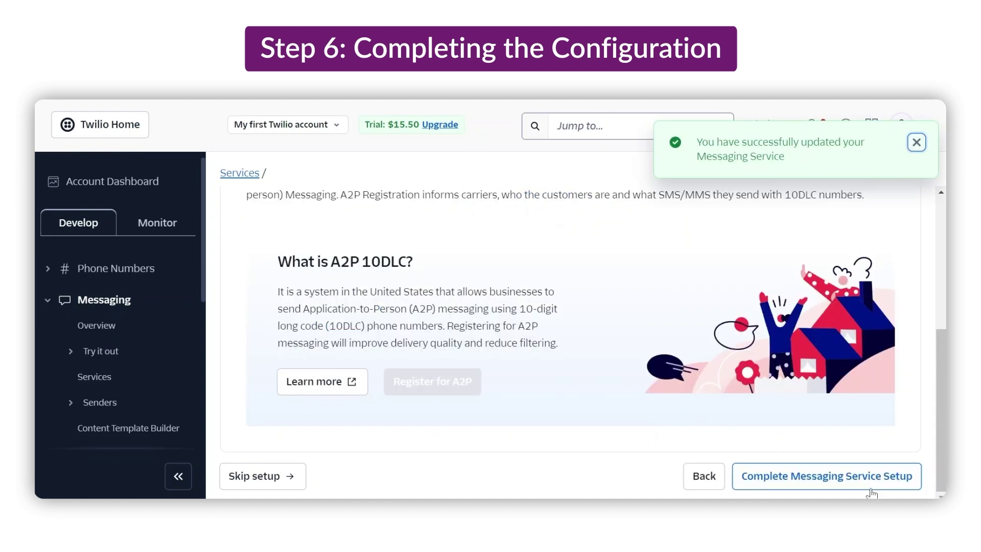
{"action": "left_click", "coordinate": [871, 487]}
{"action": "left_click", "coordinate": [111, 378]}
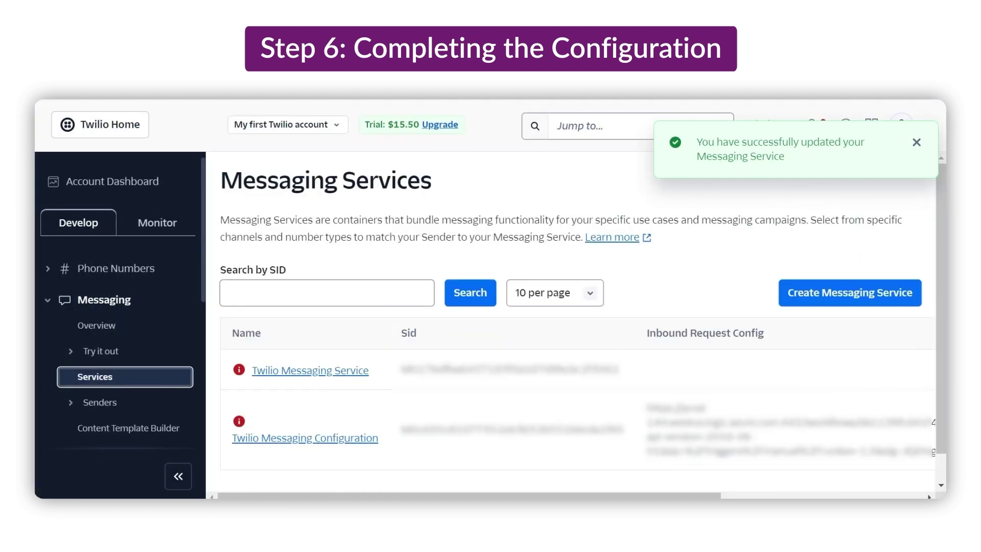
{"action": "left_click_drag", "start_coordinate": [623, 429], "coordinate": [411, 429]}
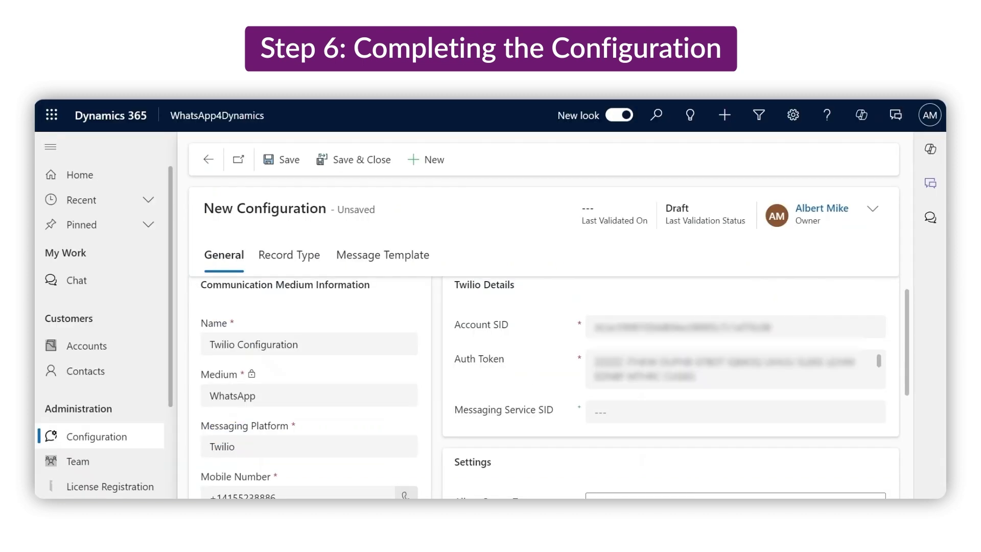
Step: Paste the copied SID into the Messaging Service SID field
{"action": "left_click", "coordinate": [664, 412]}
{"action": "key", "text": "ctrl+v"}
{"action": "left_click", "coordinate": [438, 439]}
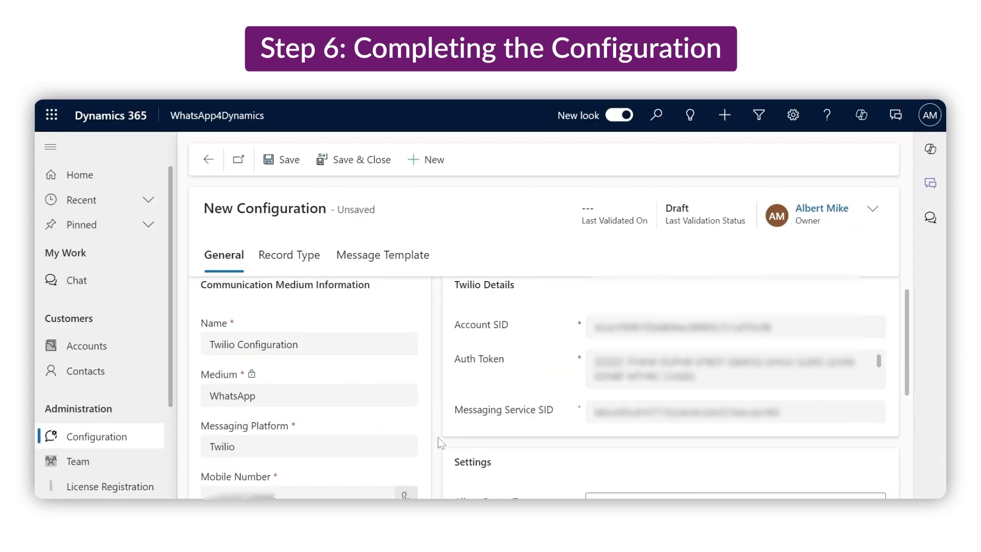
{"action": "scroll", "coordinate": [438, 440], "scroll_direction": "down", "scroll_amount": 2}
Step: Set Allow Create To to Case and Opportunity
{"action": "left_click", "coordinate": [603, 344]}
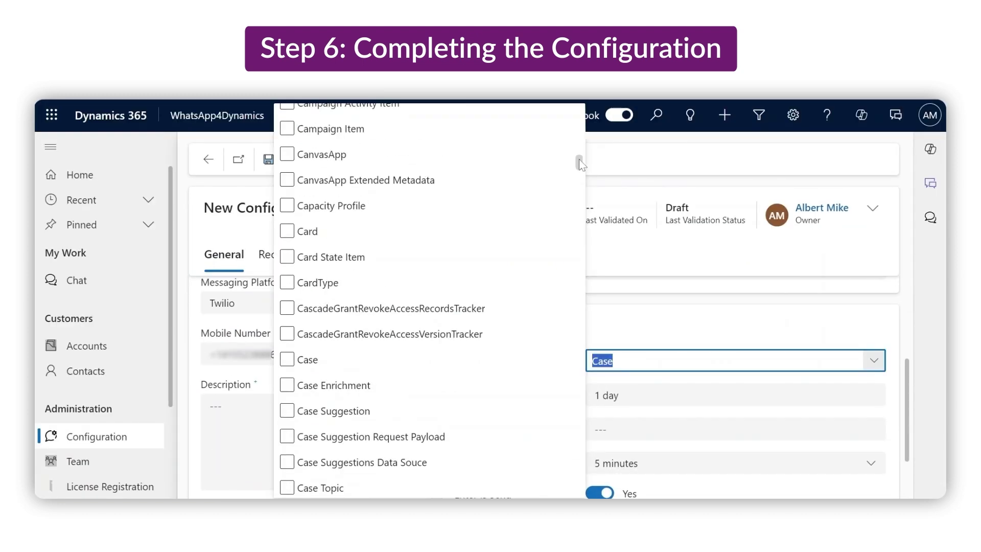
{"action": "left_click", "coordinate": [287, 360]}
{"action": "left_click_drag", "start_coordinate": [574, 158], "coordinate": [562, 319]}
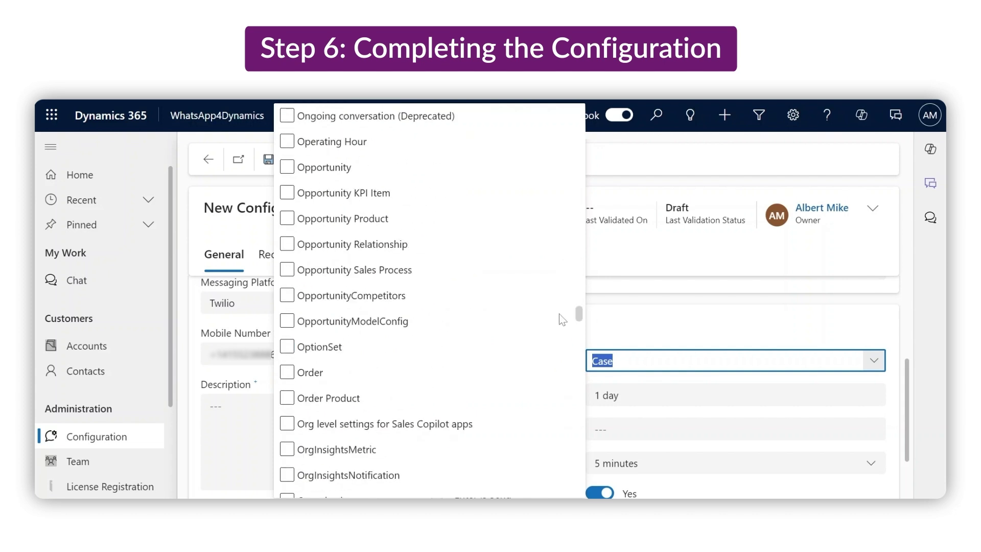
{"action": "left_click", "coordinate": [287, 167]}
{"action": "left_click", "coordinate": [630, 313]}
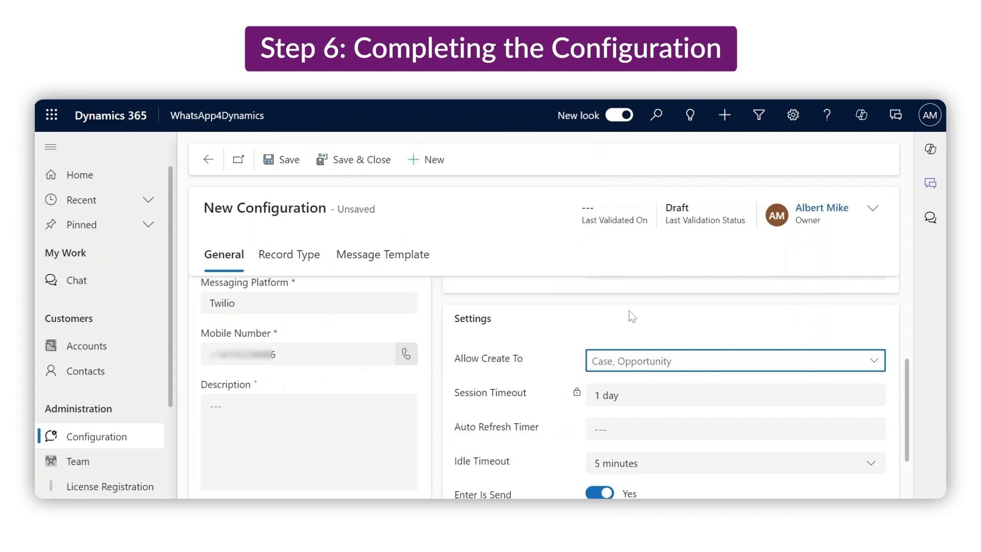
{"action": "scroll", "coordinate": [912, 363], "scroll_direction": "down", "scroll_amount": 1}
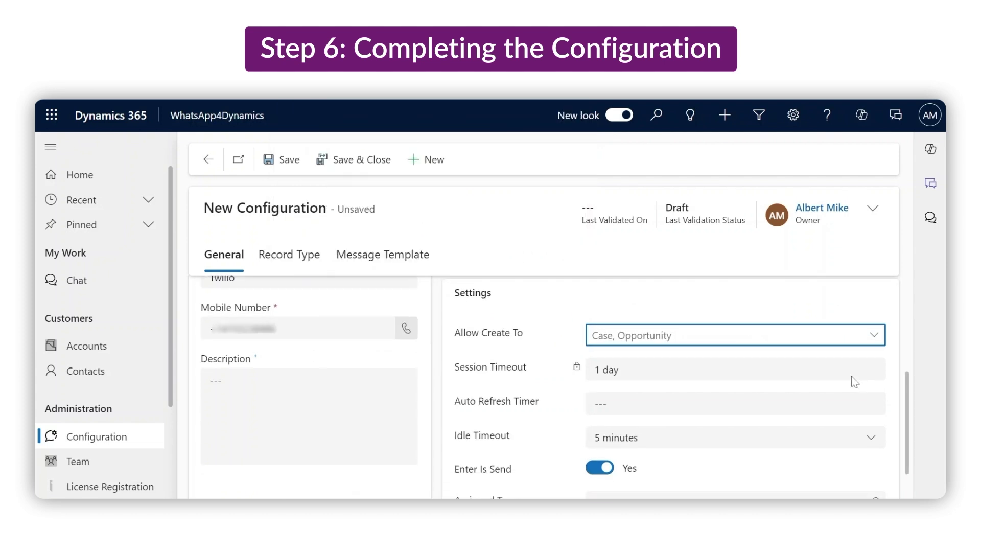
{"action": "left_click_drag", "start_coordinate": [906, 393], "coordinate": [905, 386]}
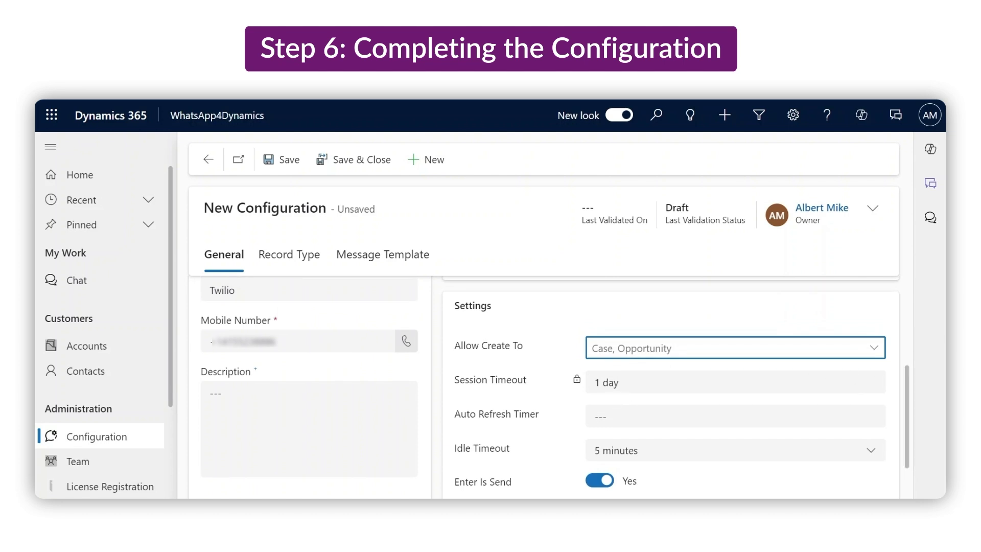
Step: Enter 15 for Auto Refresh Timer and choose 1 minute for Idle Timeout
{"action": "left_click", "coordinate": [610, 416]}
{"action": "type", "text": "15"}
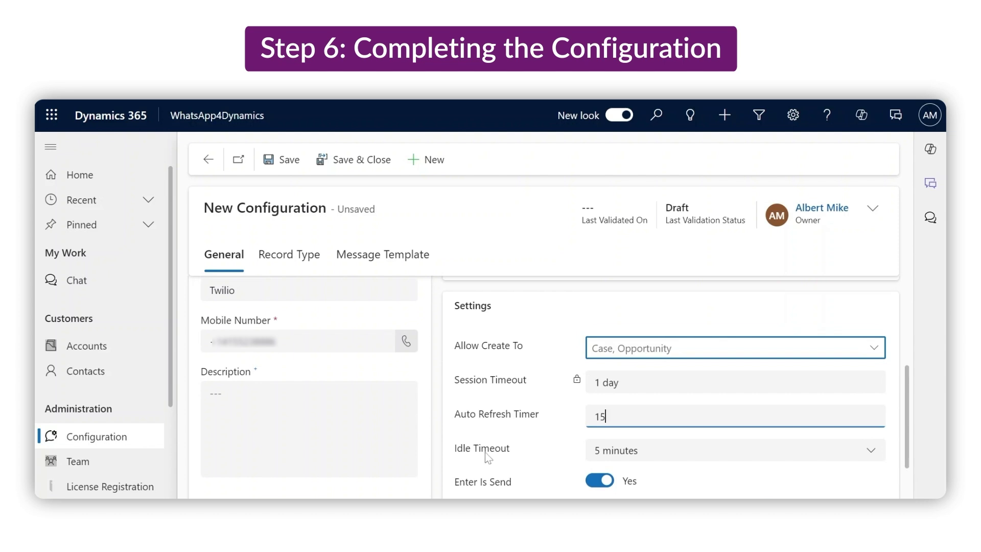
{"action": "left_click", "coordinate": [873, 456]}
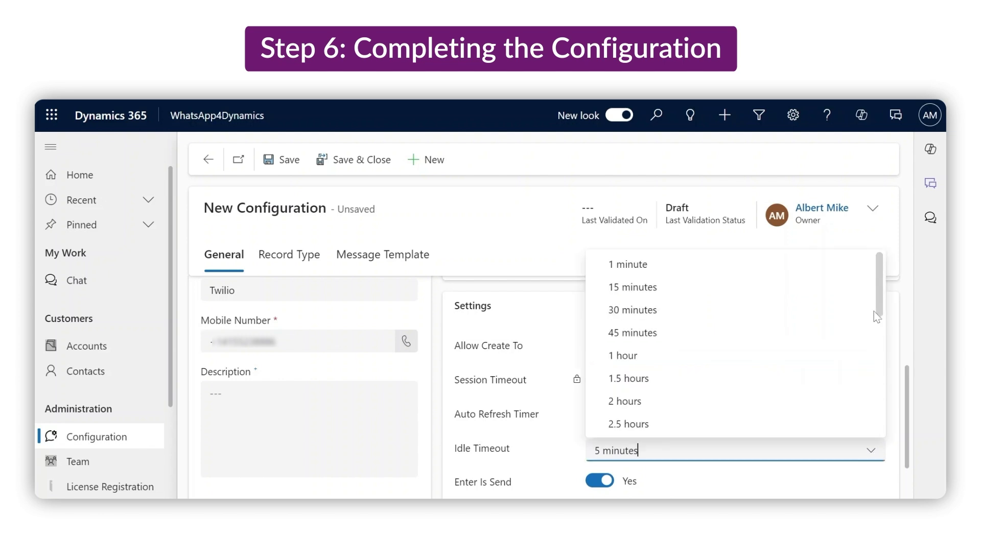
{"action": "left_click_drag", "start_coordinate": [876, 310], "coordinate": [878, 288]}
{"action": "left_click", "coordinate": [682, 262]}
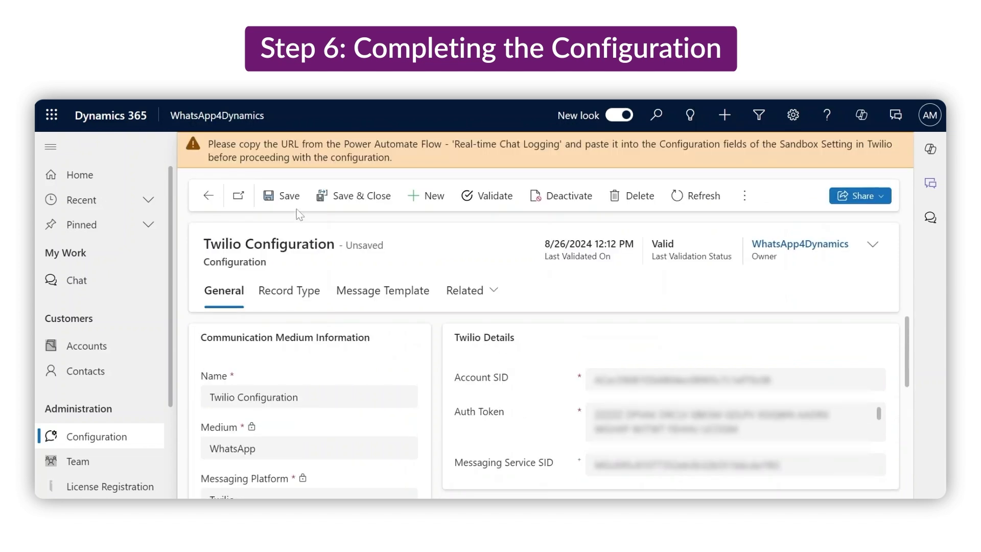
Step: Save the Twilio Configuration record and validate its Account SID and Auth Token
{"action": "left_click", "coordinate": [292, 199]}
{"action": "left_click", "coordinate": [493, 204]}
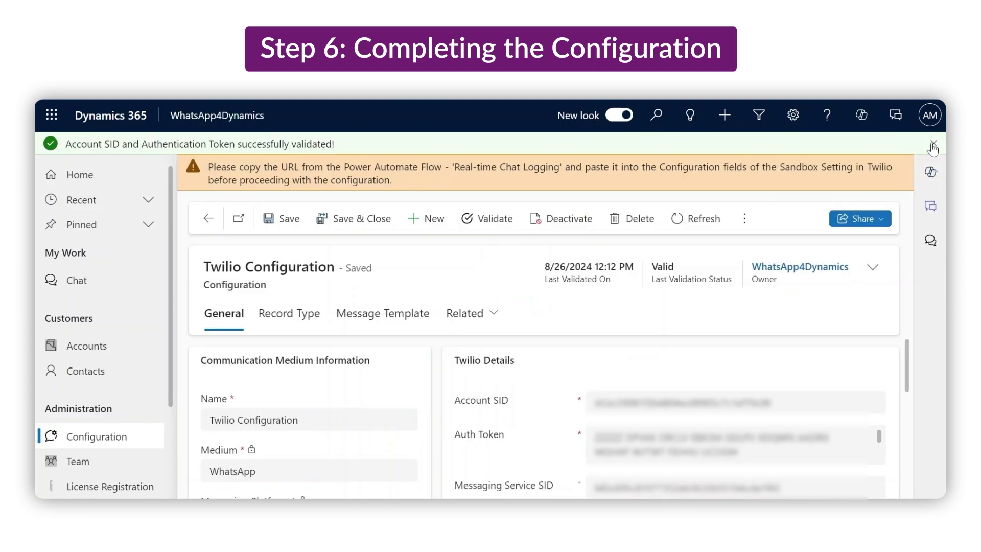